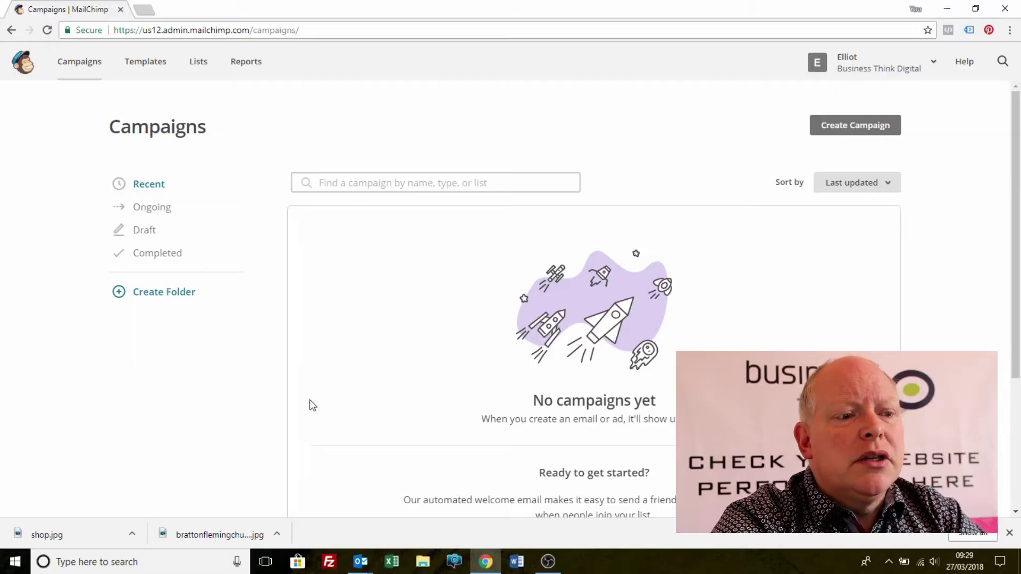
Open the test GDPR email in Outlook and highlight its eepurl resubscribe link
left_click(446, 510)
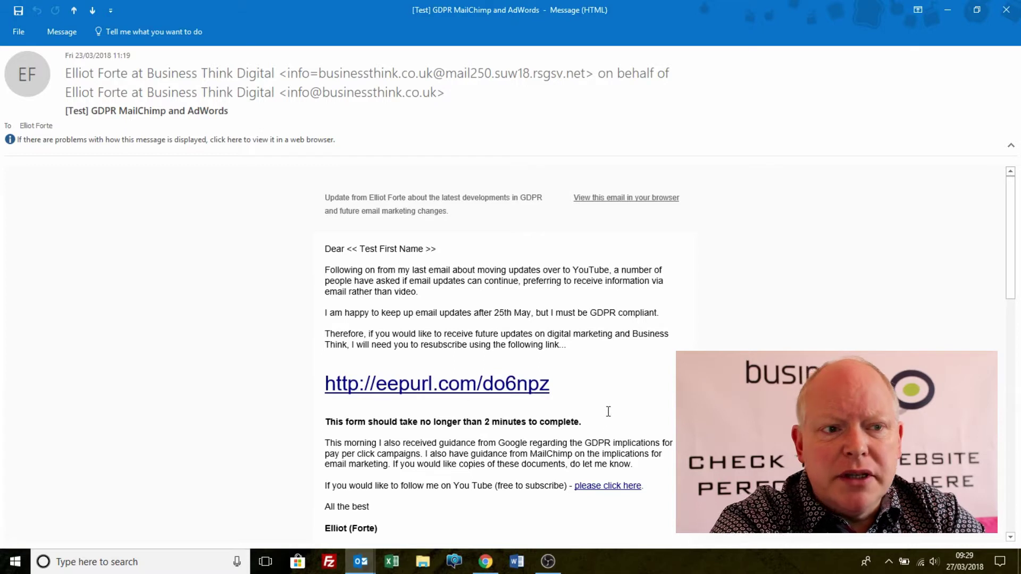
left_click_drag(565, 388, 325, 386)
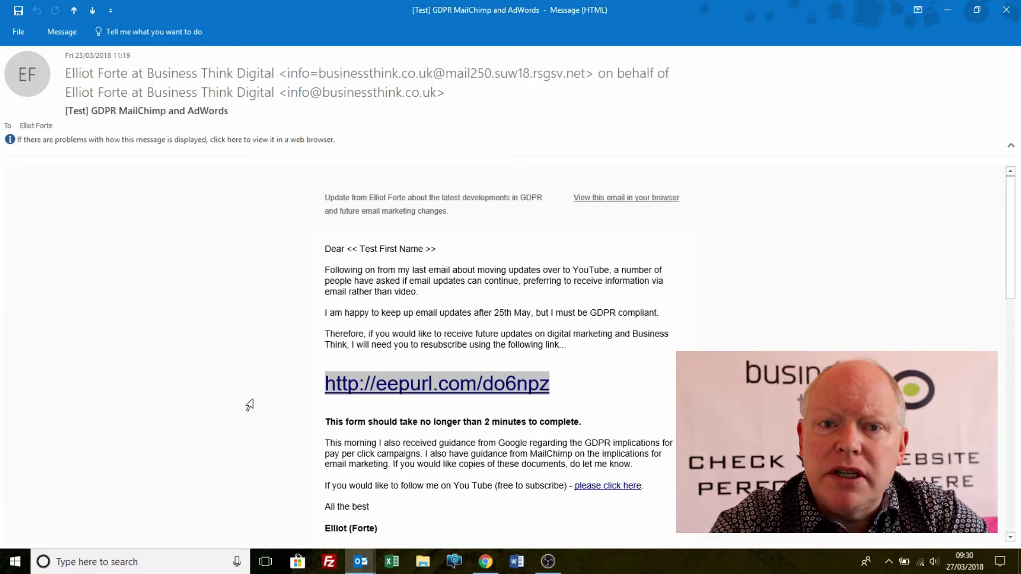
Follow the eepurl link, review the signup form's update topics, then close that tab
left_click(447, 382)
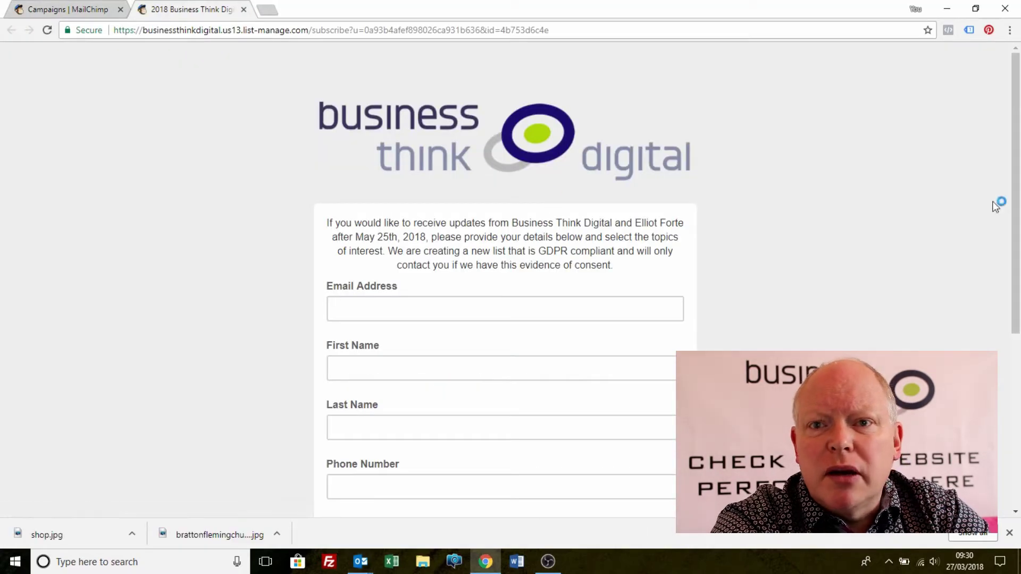
right_click(1015, 241)
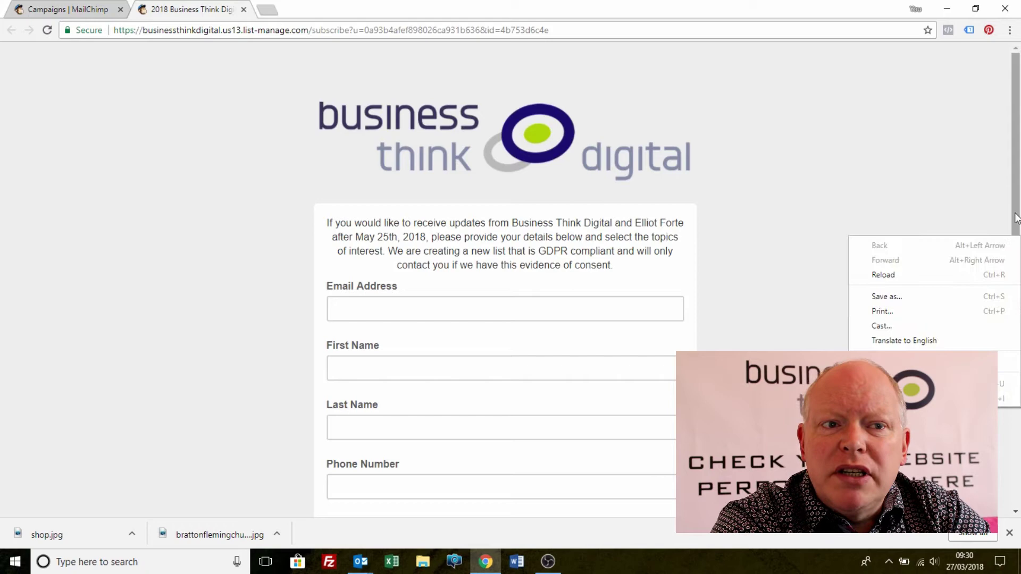
left_click(1016, 217)
scroll(576, 275, "down", 3)
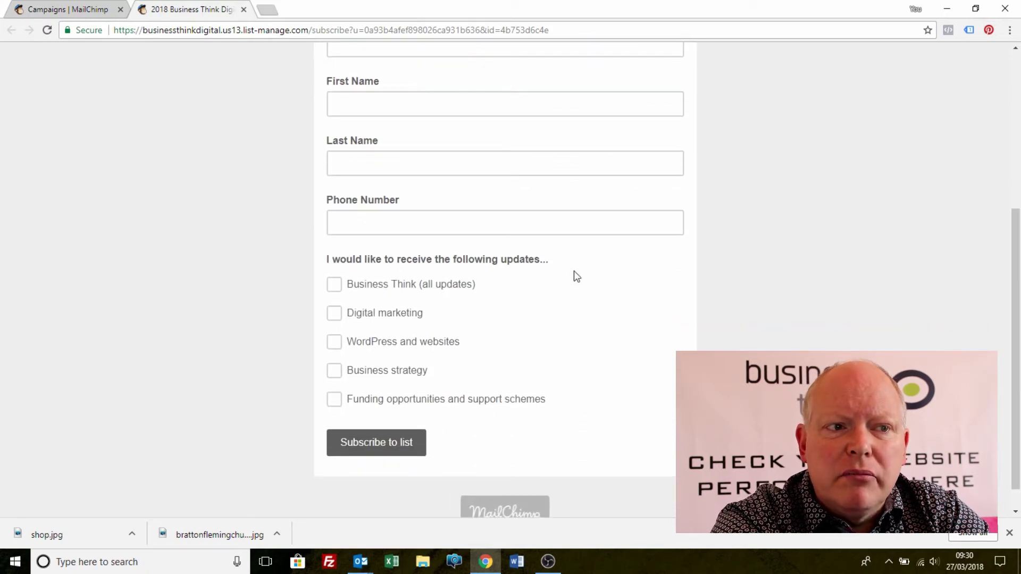
left_click_drag(577, 276, 583, 398)
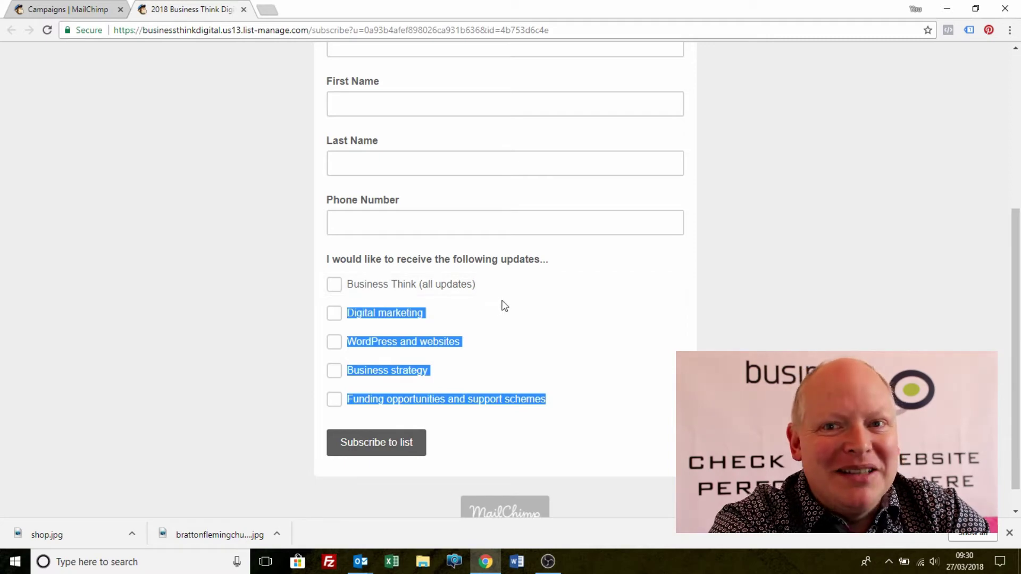
left_click(244, 9)
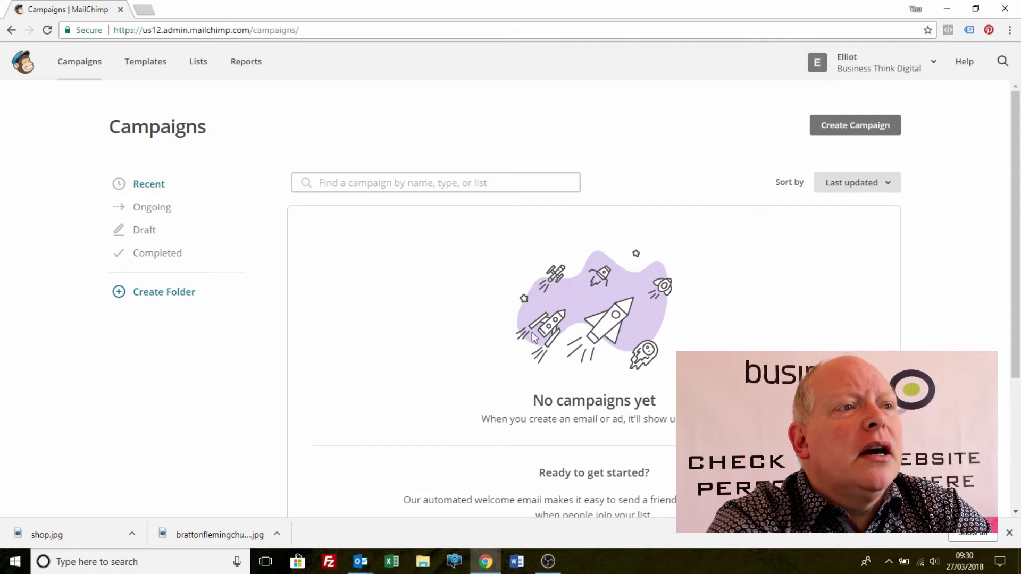
Go to the Business Think Digital list's Groups page via Lists and Manage contacts
left_click(200, 68)
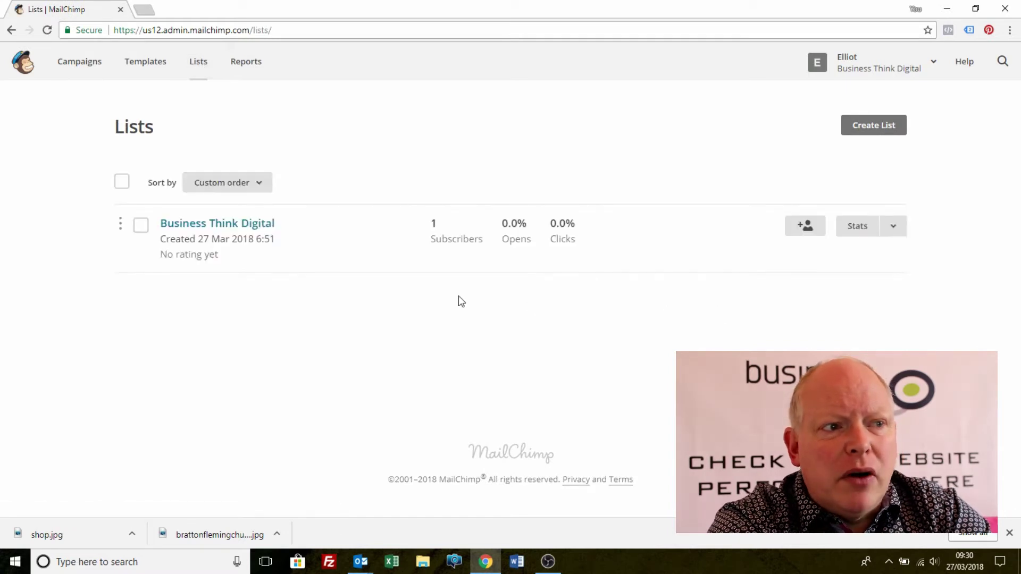
left_click(237, 226)
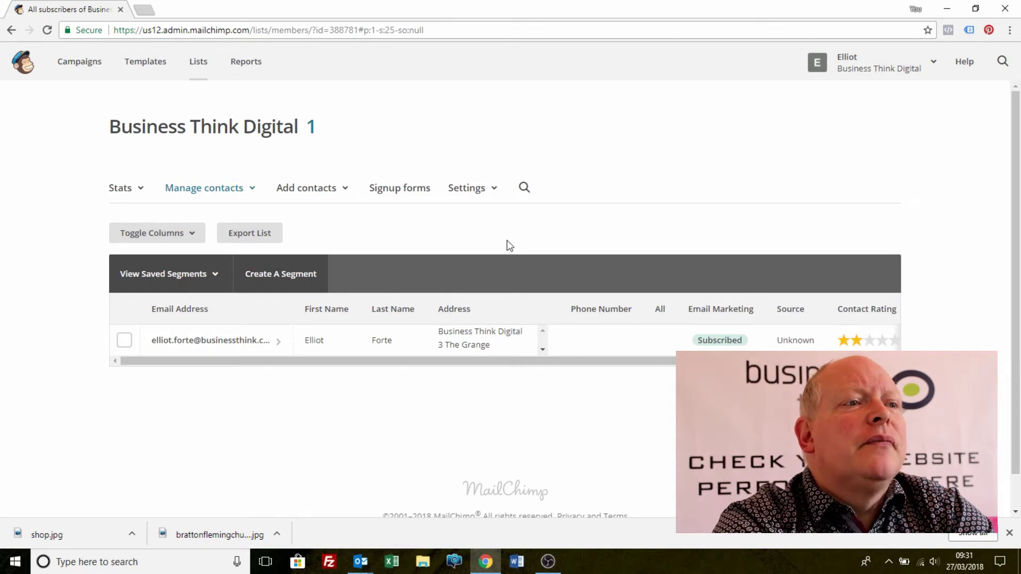
left_click(239, 194)
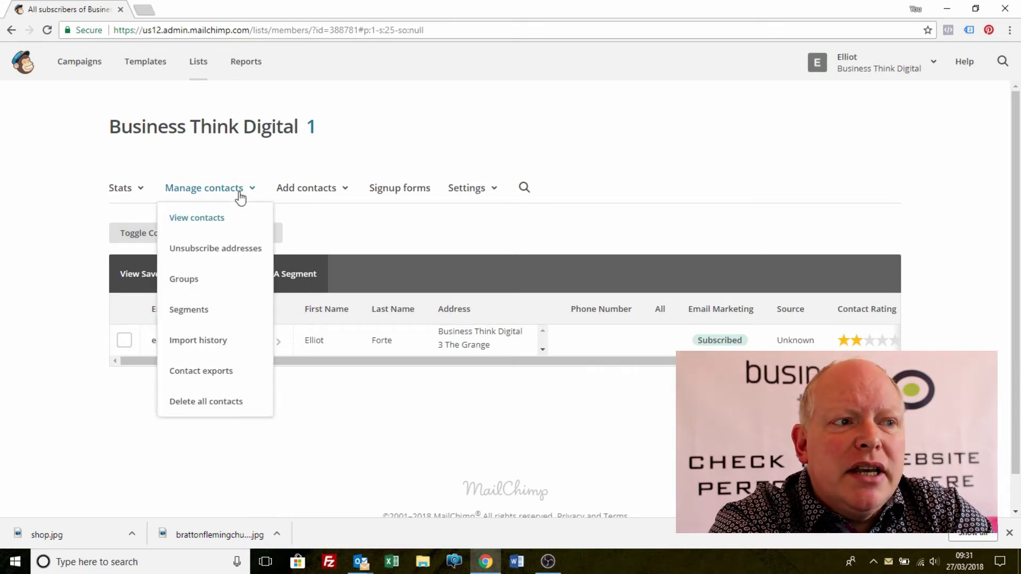
left_click(196, 286)
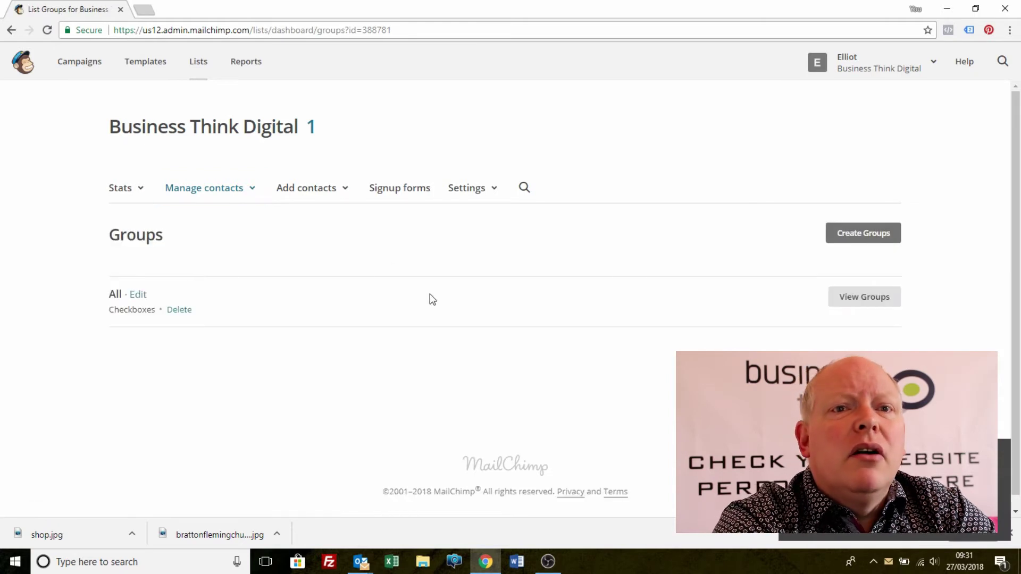
scroll(892, 266, "down", 1)
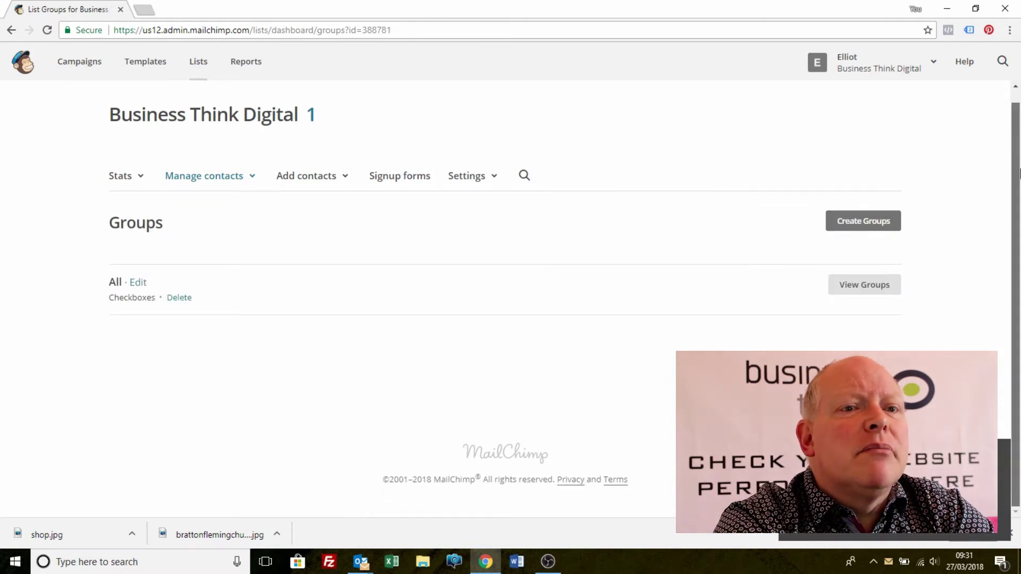
Add a 'Digital news' group under All, next to SEO, Email marketing and AdWords
left_click(872, 289)
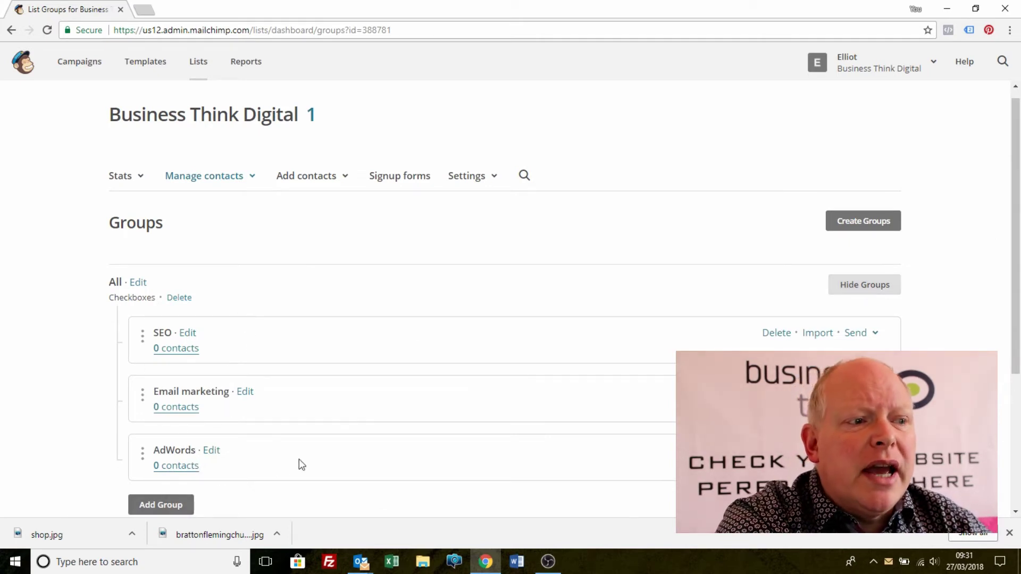
left_click(187, 504)
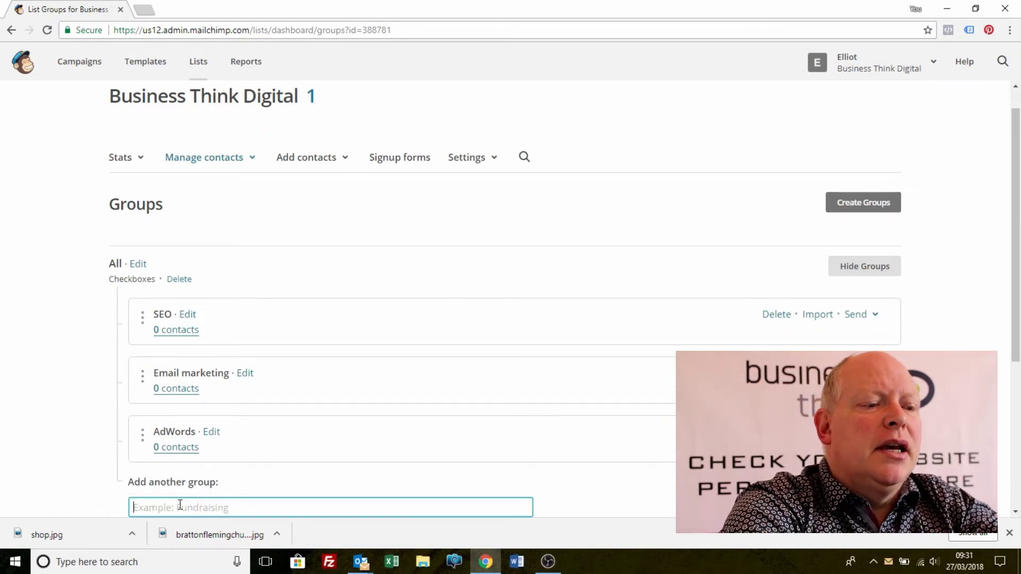
type("Digita")
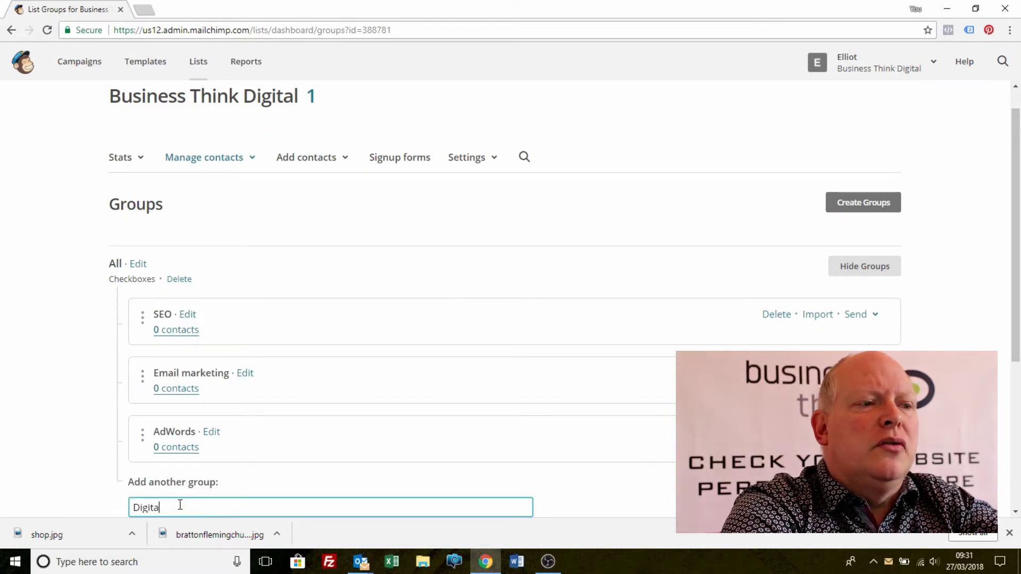
type("l news")
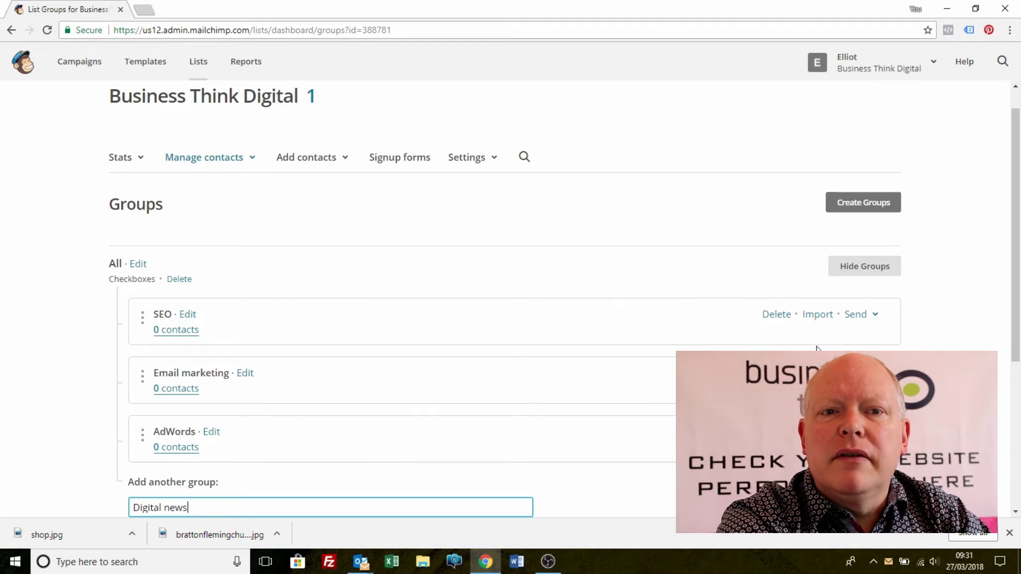
left_click_drag(1015, 319, 1016, 391)
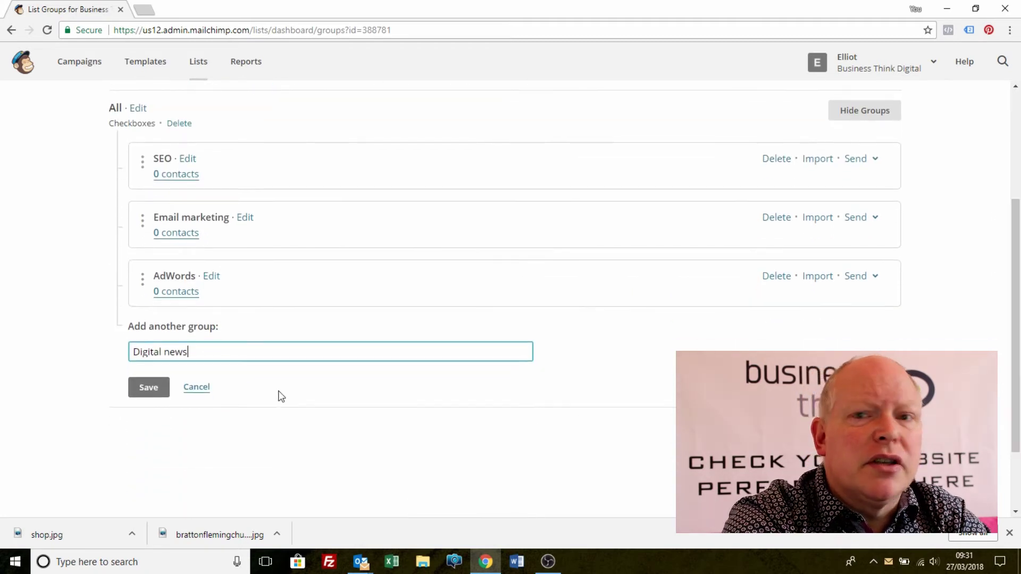
left_click(151, 392)
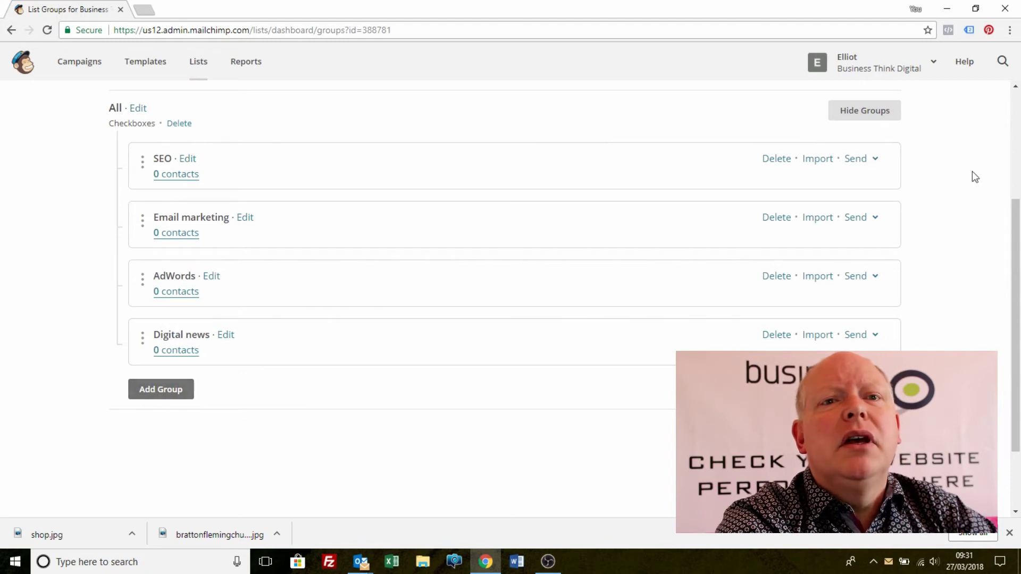
scroll(974, 176, "up", 3)
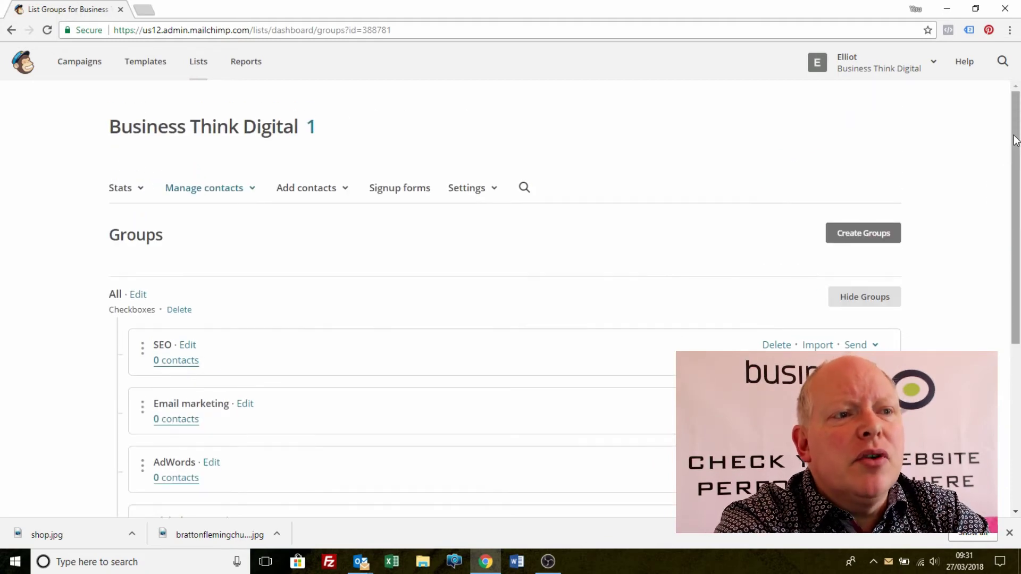
Copy the signup form URL from the list's form builder
left_click(420, 195)
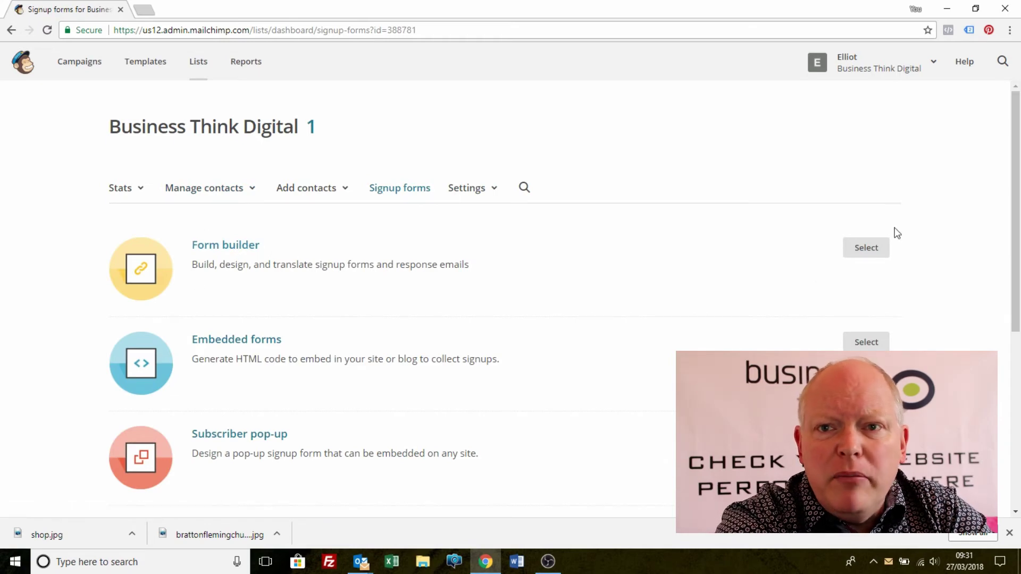
left_click(874, 249)
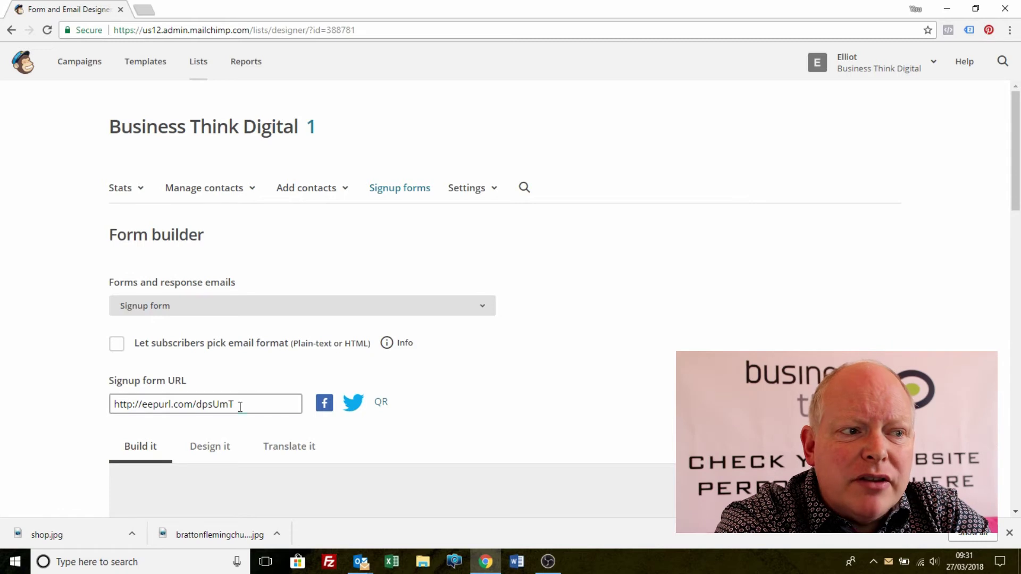
left_click_drag(236, 407, 104, 410)
right_click(131, 399)
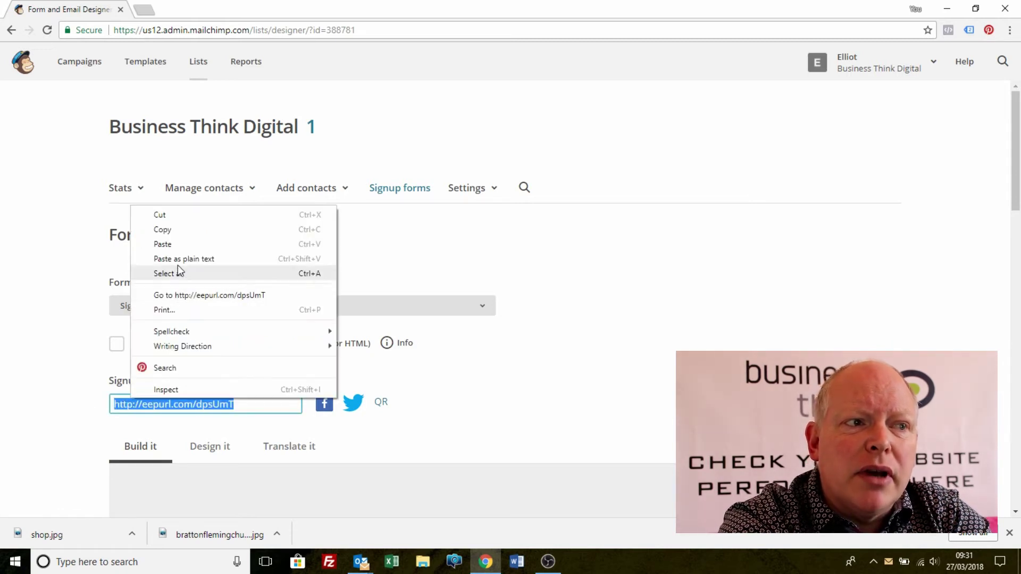
left_click(172, 229)
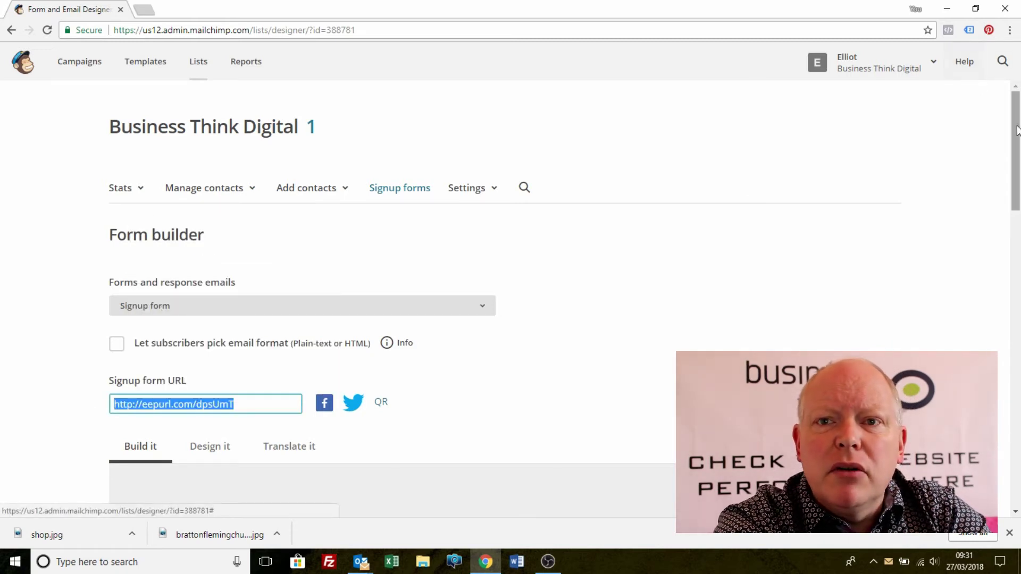
left_click_drag(1017, 131, 1017, 239)
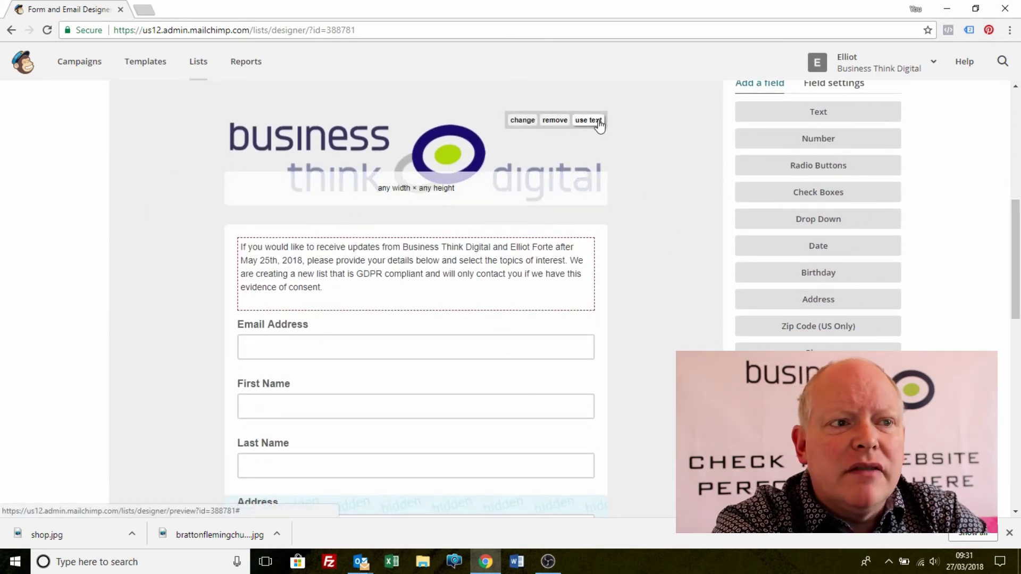
mouse_move(415, 269)
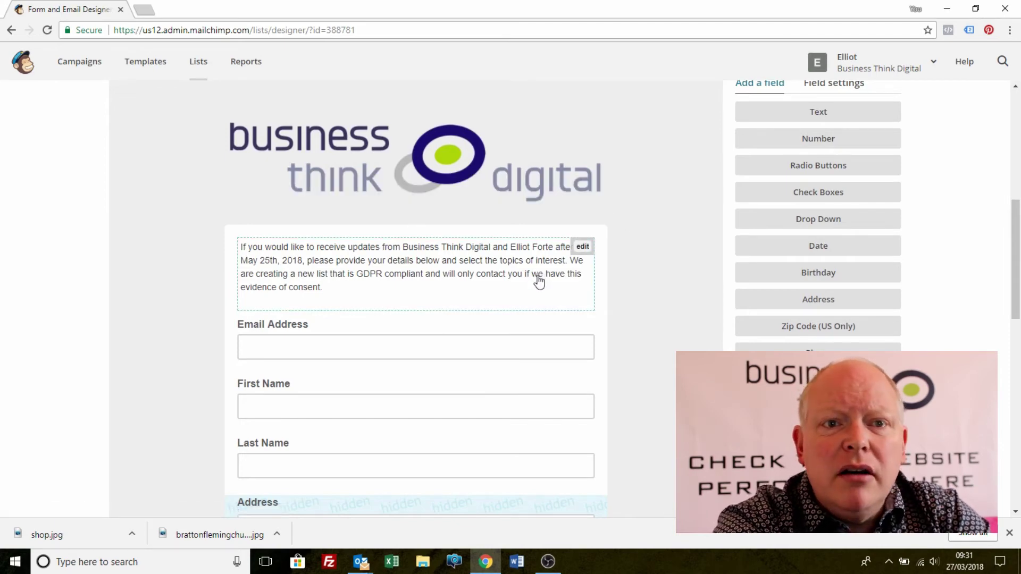
left_click_drag(1017, 225, 1019, 356)
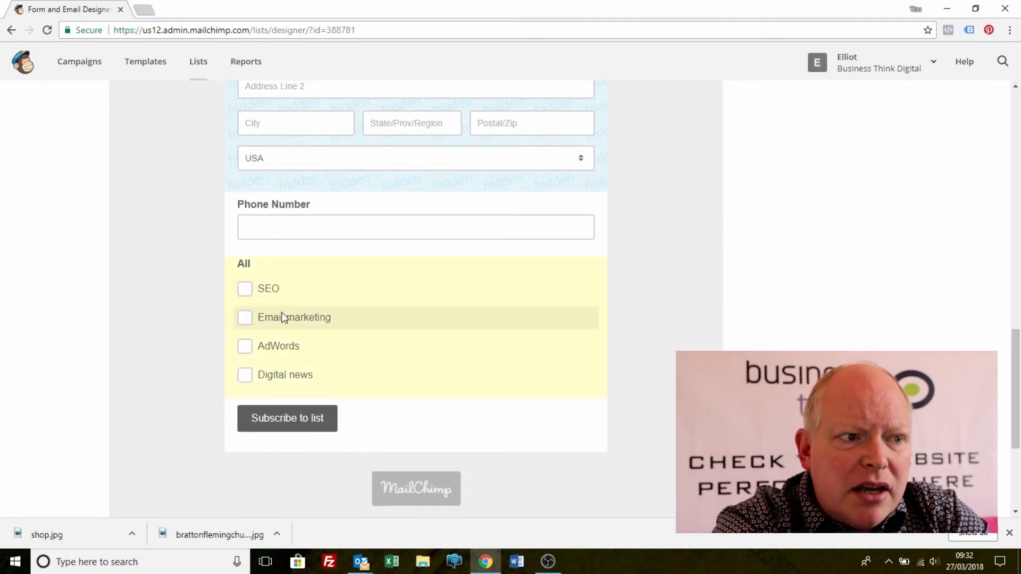
Tick the Digital news checkbox in the form builder preview
left_click(246, 375)
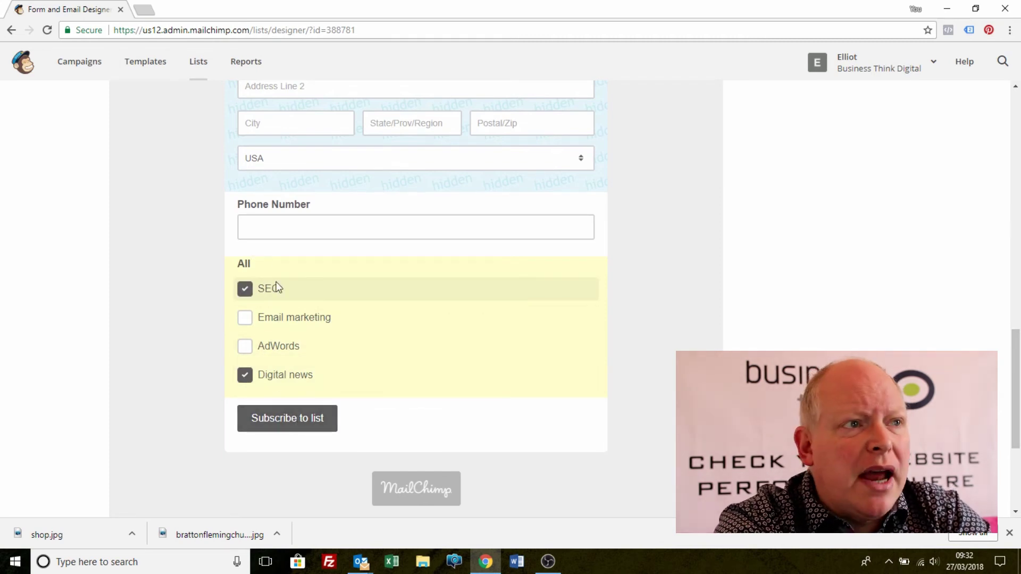
Load the copied signup form URL in a new browser tab
left_click(149, 15)
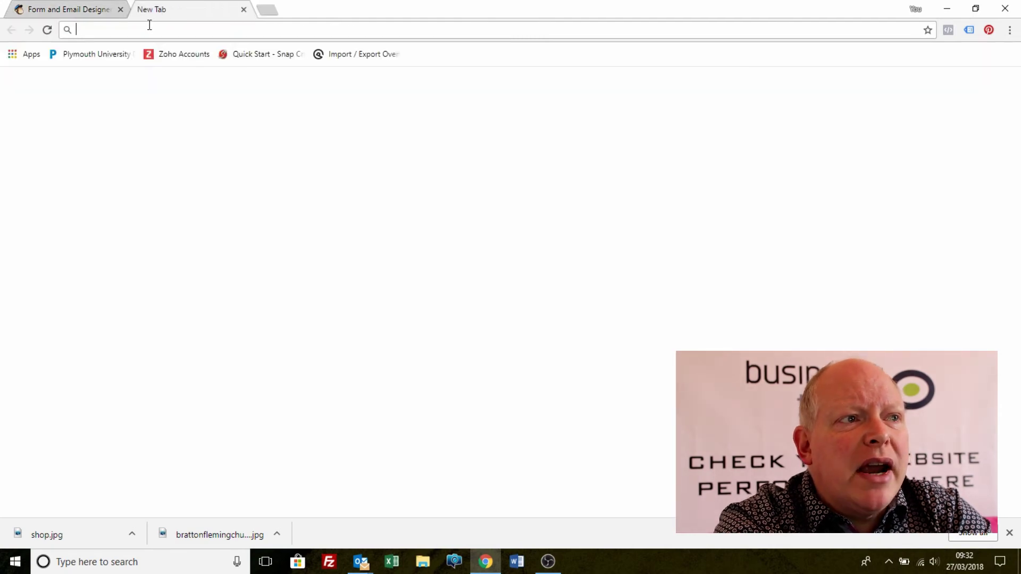
right_click(148, 30)
left_click(178, 95)
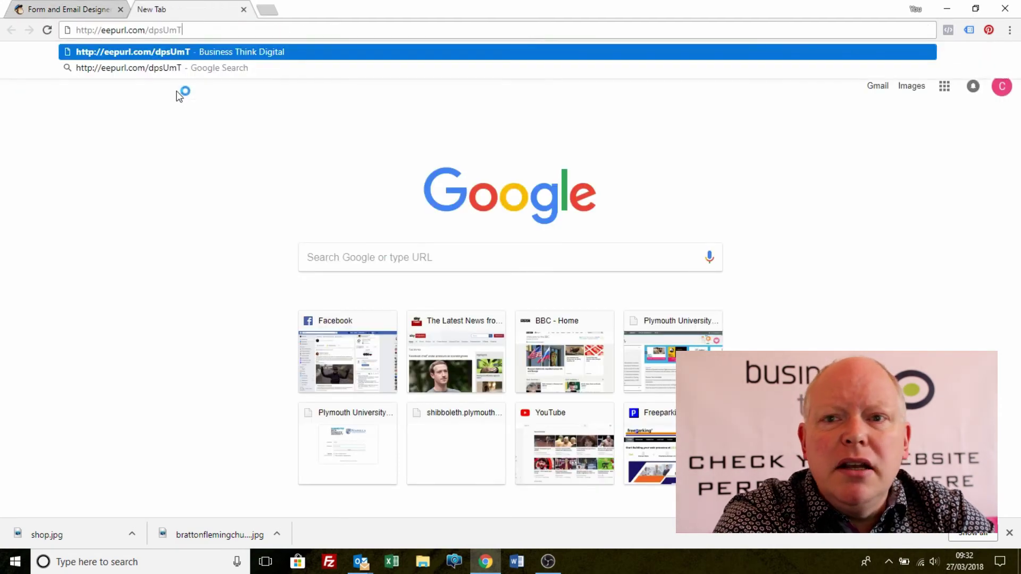
key("Return")
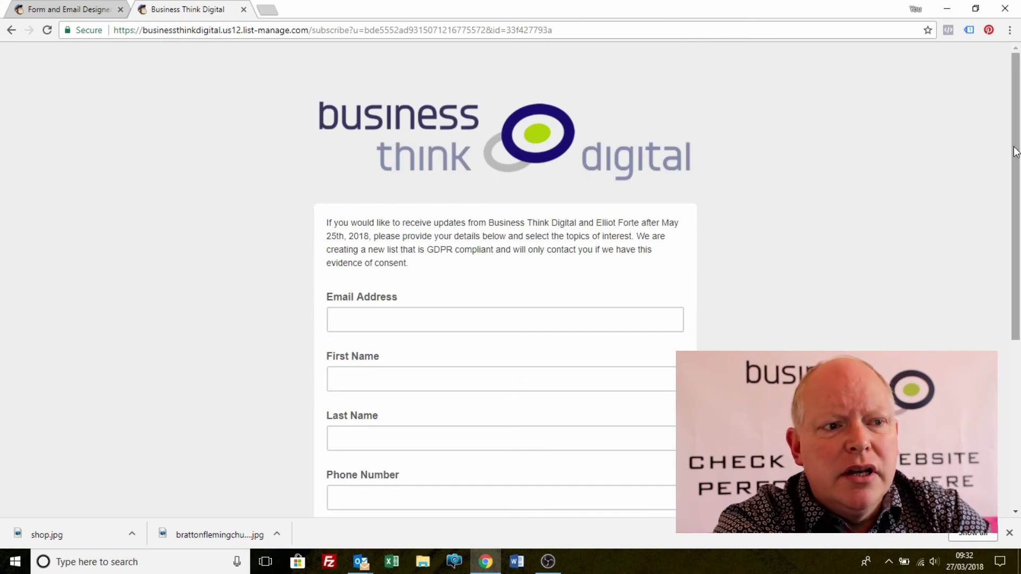
left_click_drag(1014, 150, 662, 303)
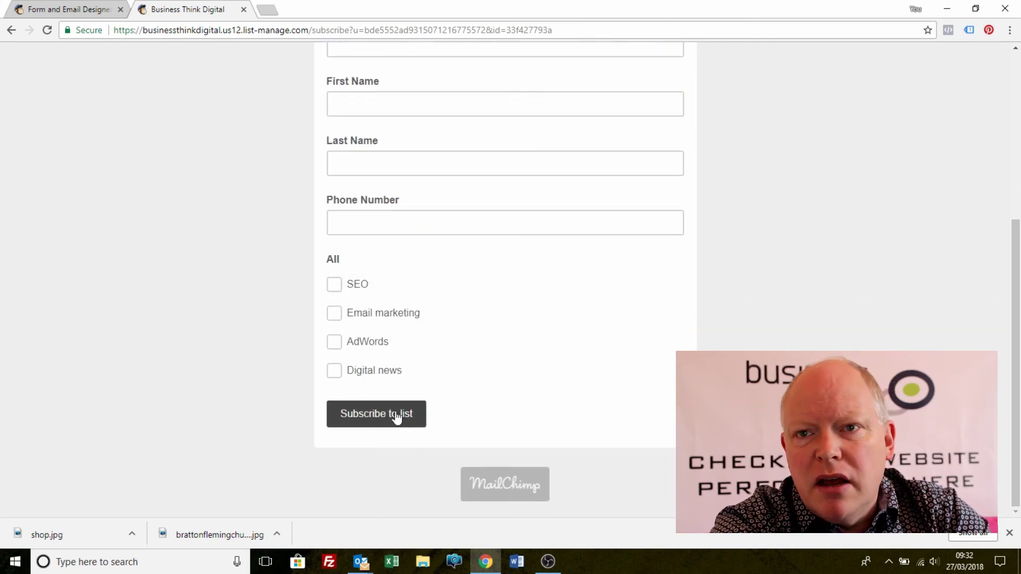